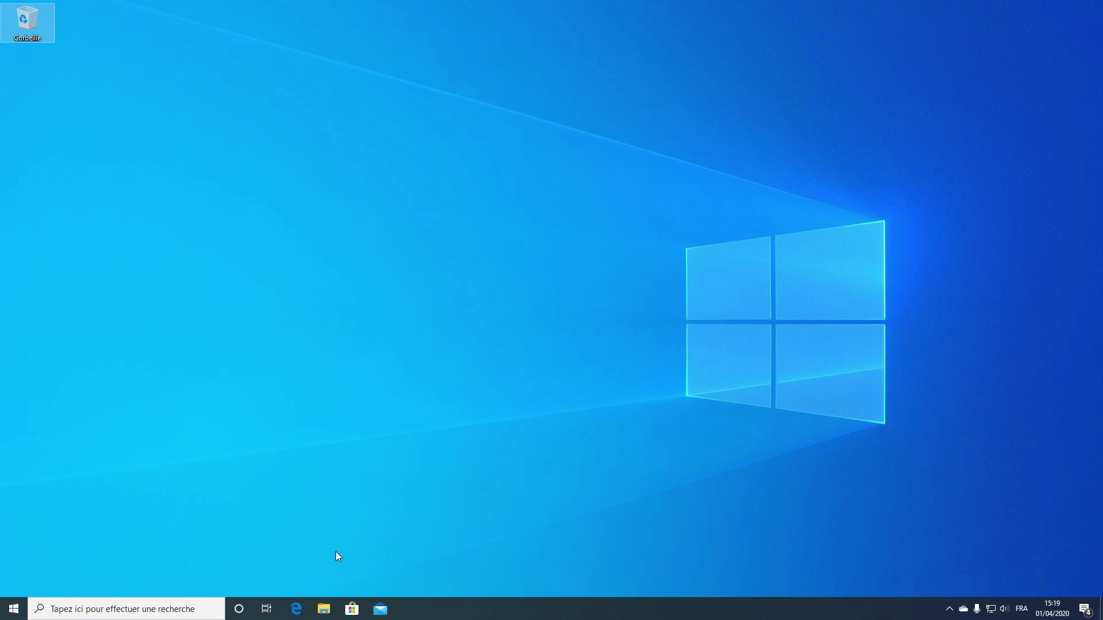
click(297, 610)
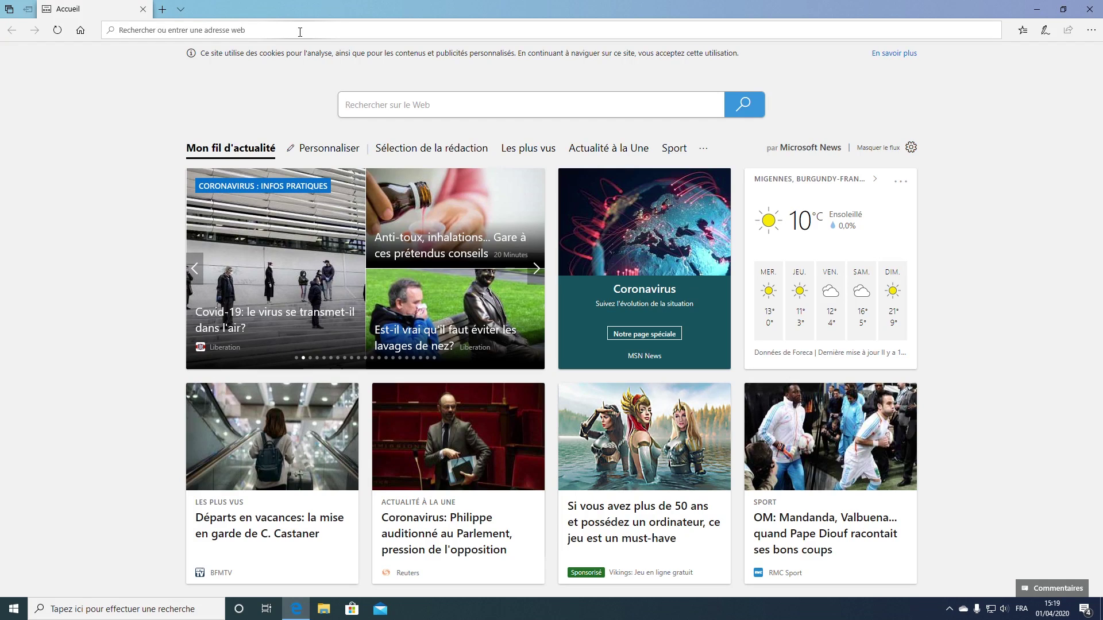
click(300, 31)
text(www)
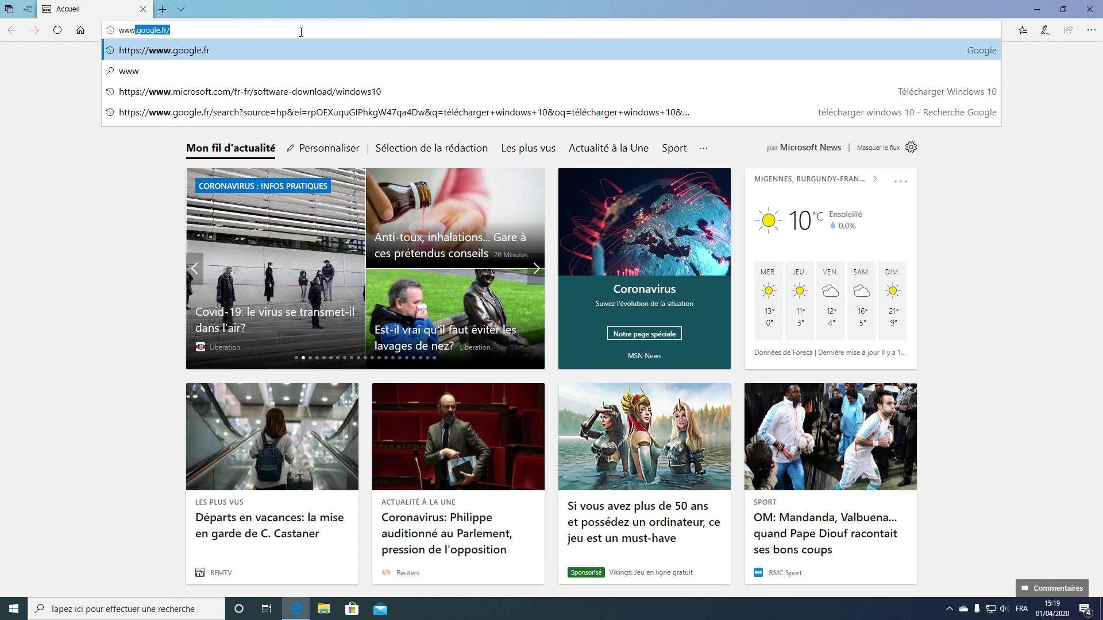
text(.google.f)
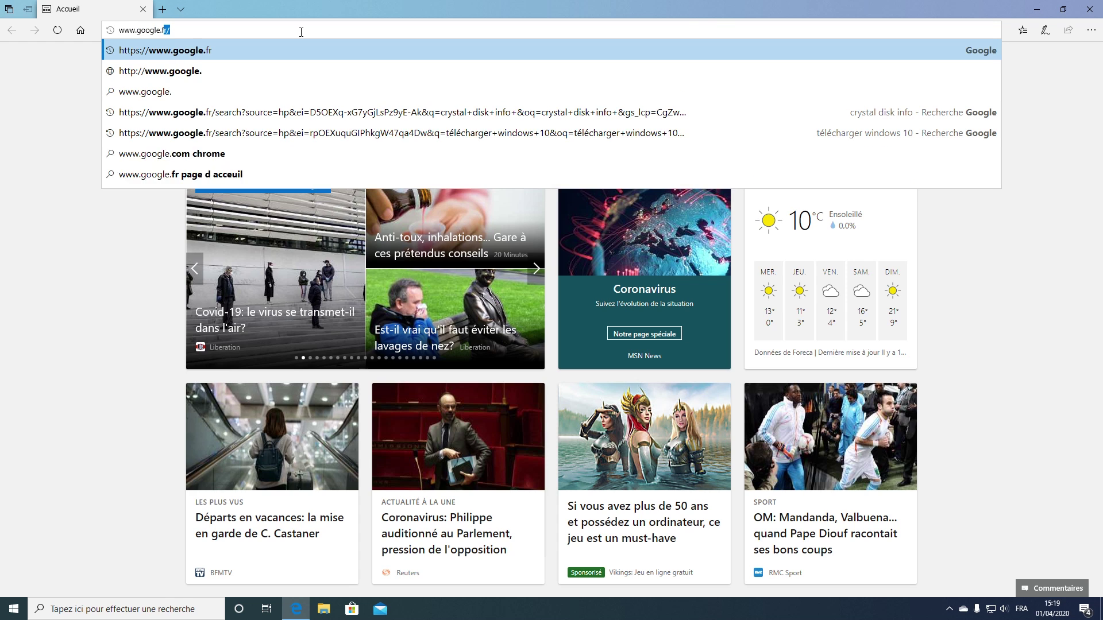
text(r)
key(Return)
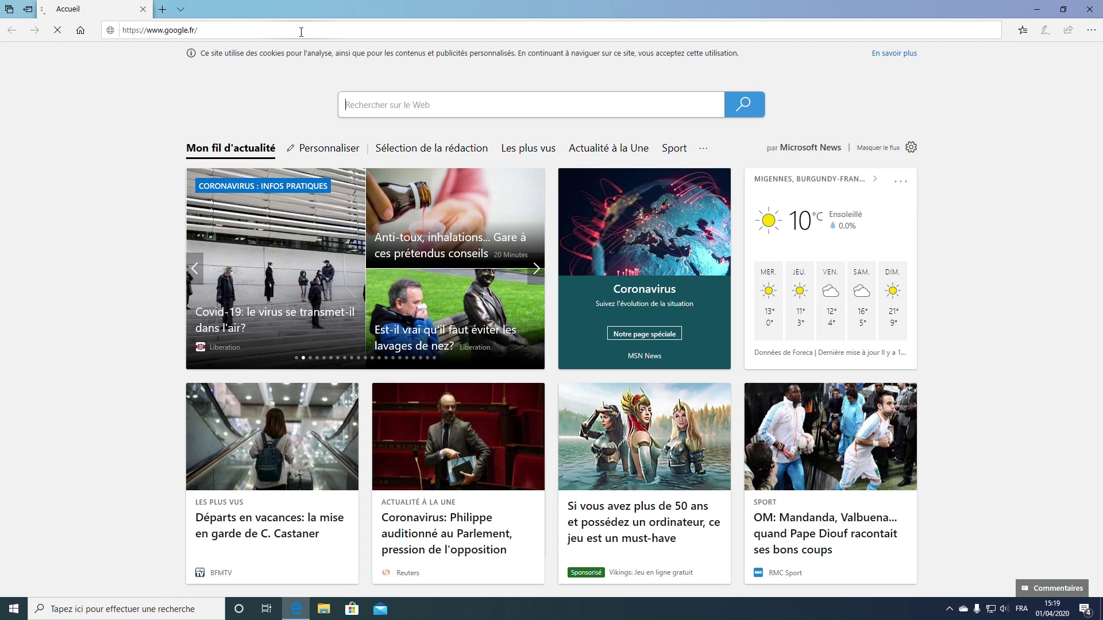
Step: Search Google for "crystal disk info"
click(407, 236)
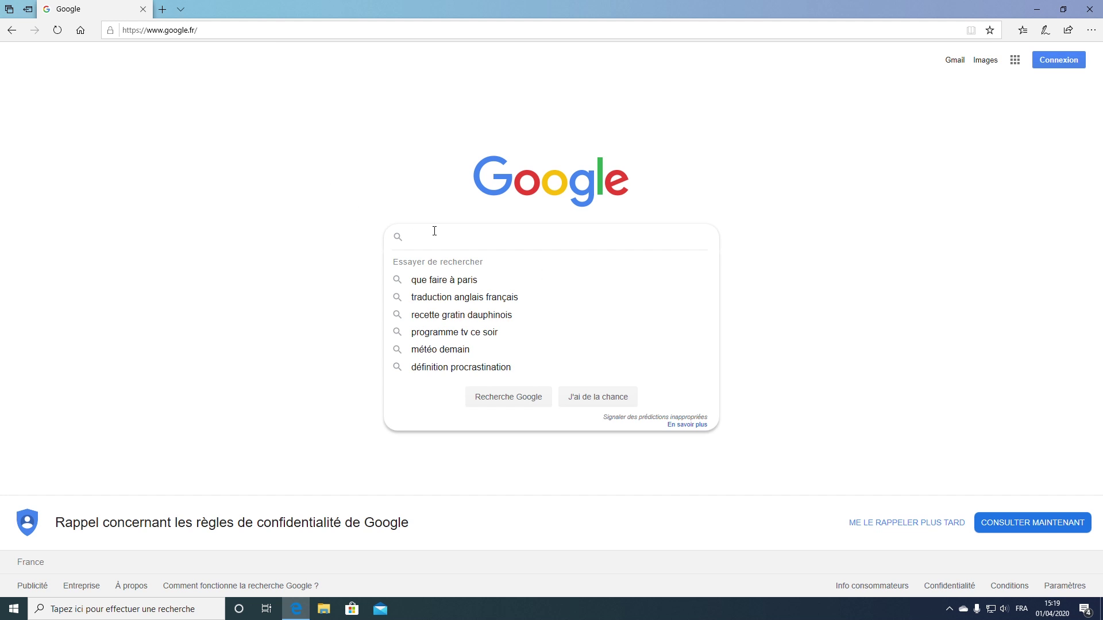
text(crystal)
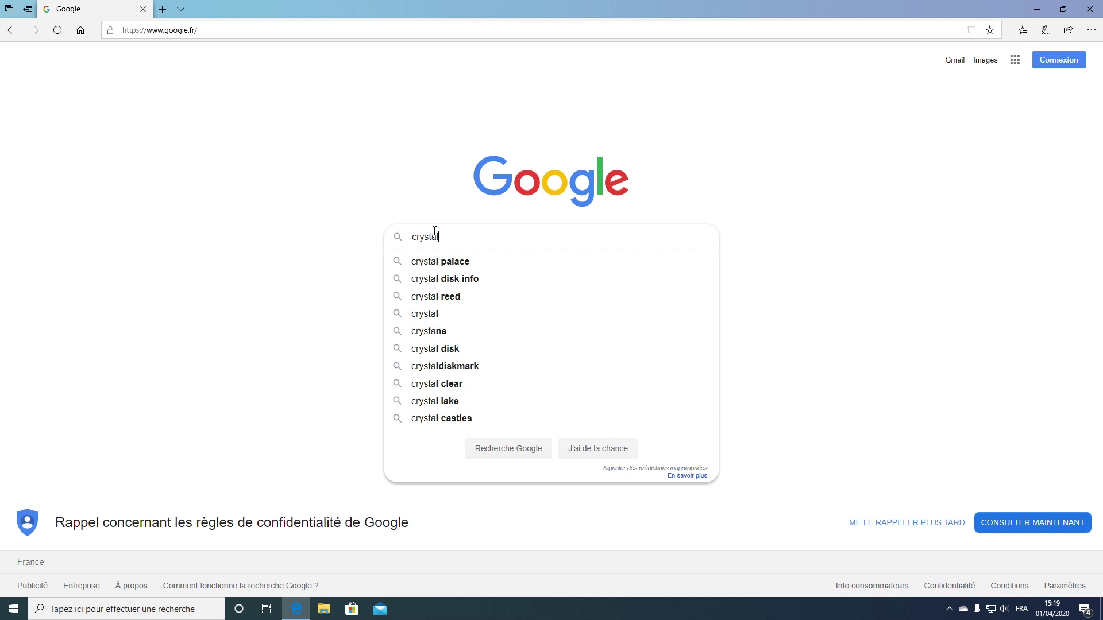
text( disk)
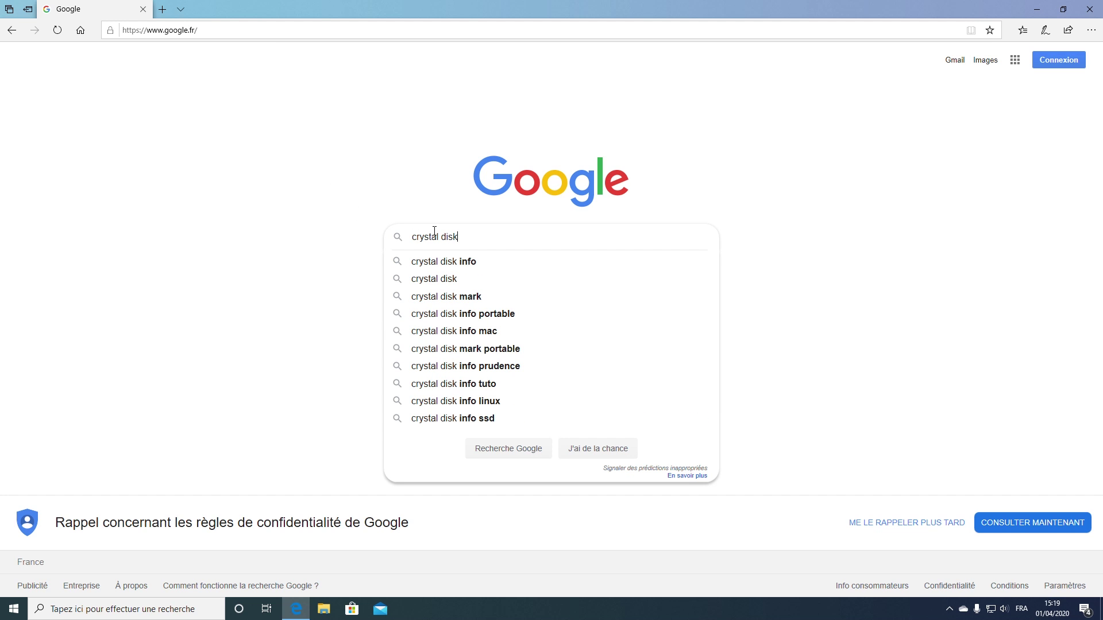
text( info)
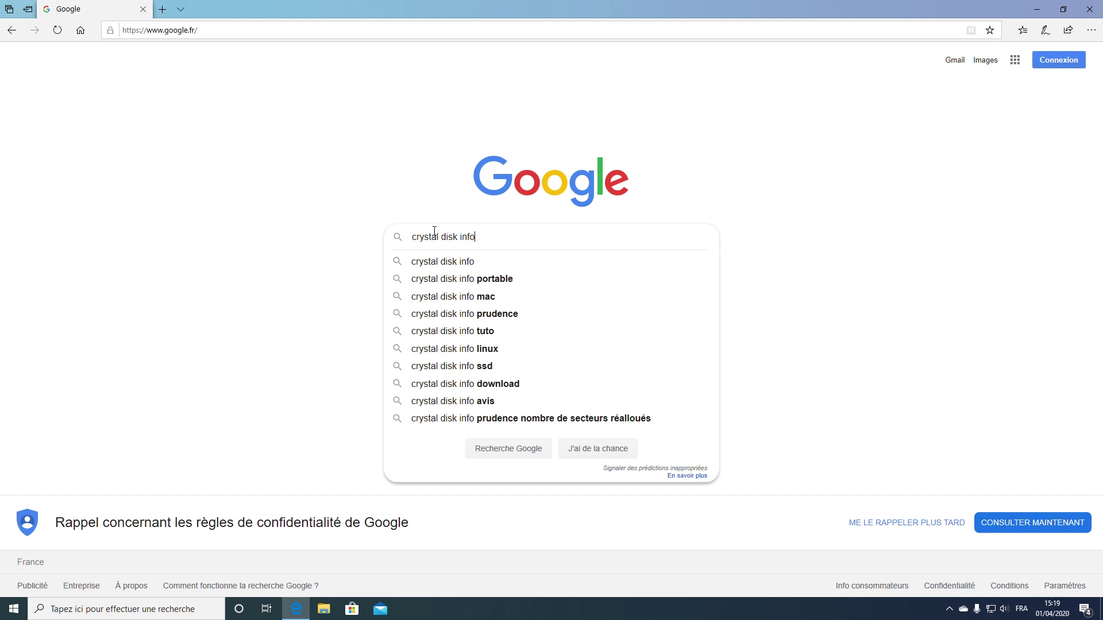
key(Return)
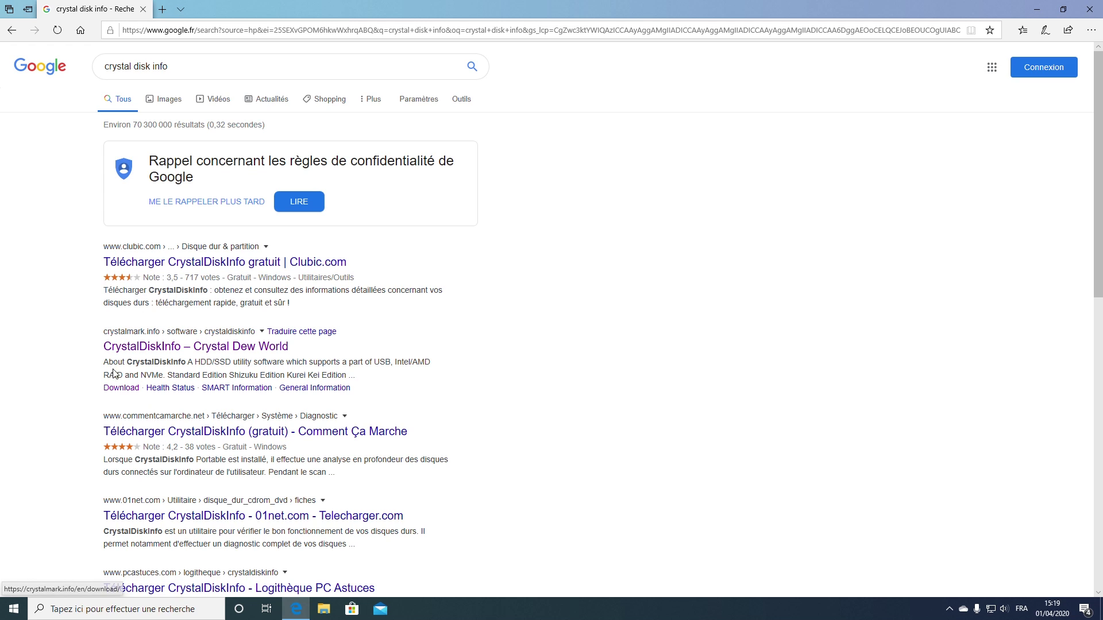
Step: Open the Crystal Dew World result for CrystalDiskInfo and request CrystalDiskInfo8_4_2.zip from the site's download page
click(165, 347)
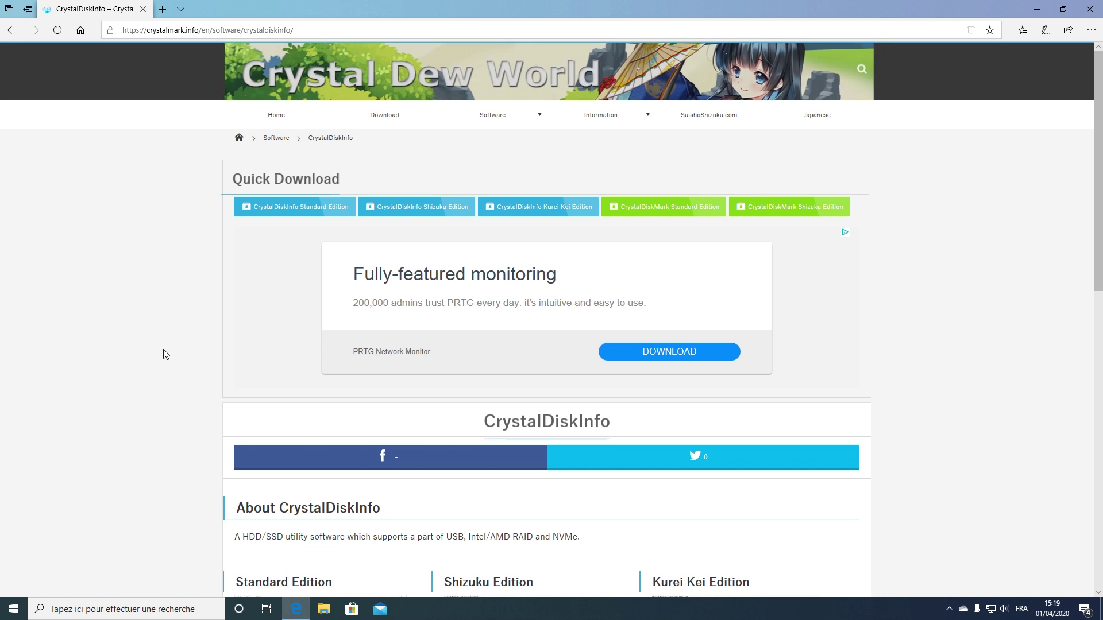
click(371, 115)
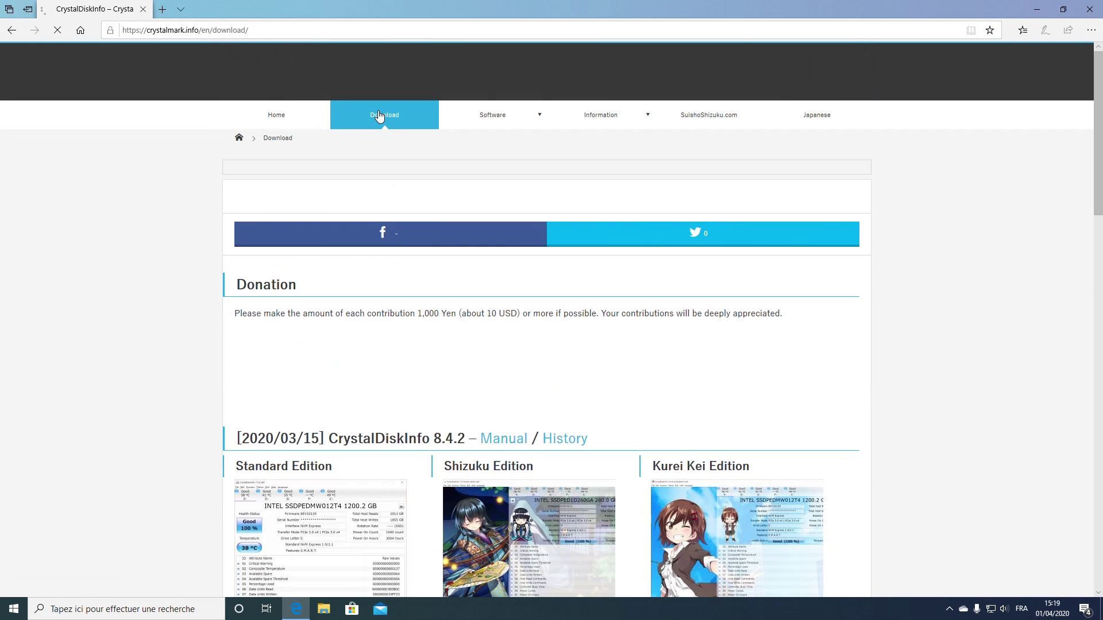
scroll(338, 256, down, 9)
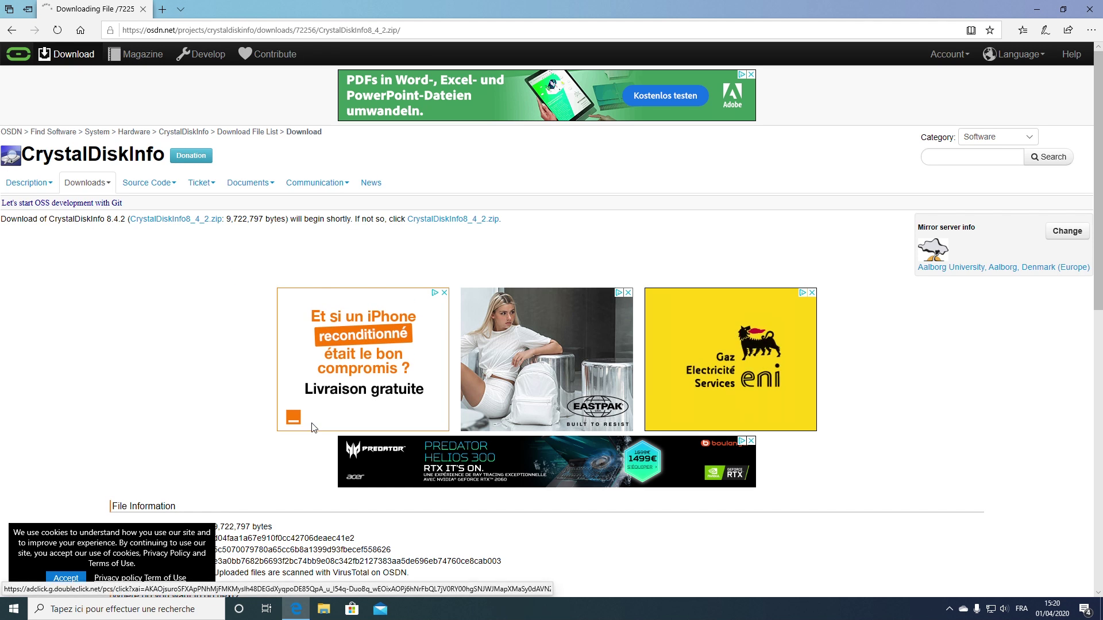
Step: Save CrystalDiskInfo8_4_2.zip to the Desktop (Bureau) and minimise the browser
click(713, 581)
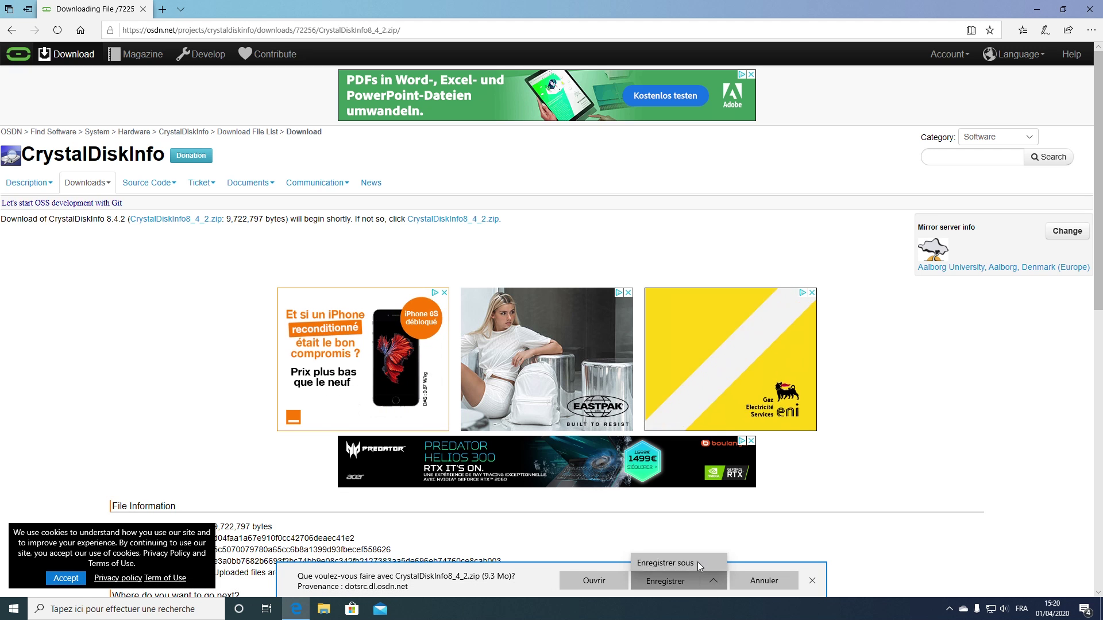
click(697, 562)
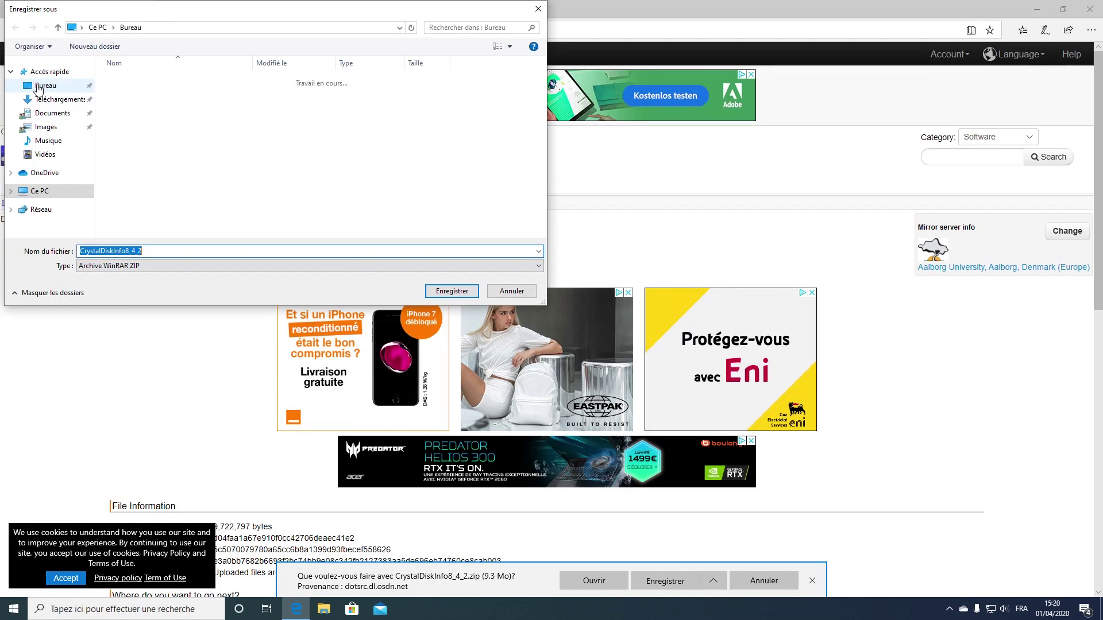
click(352, 255)
click(452, 291)
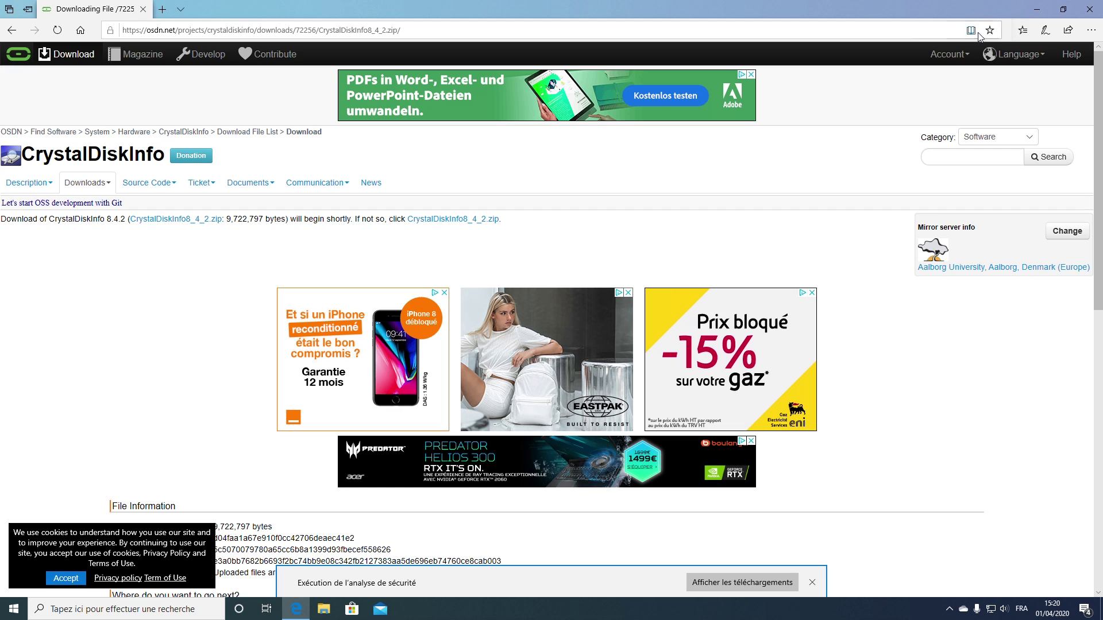
click(1039, 9)
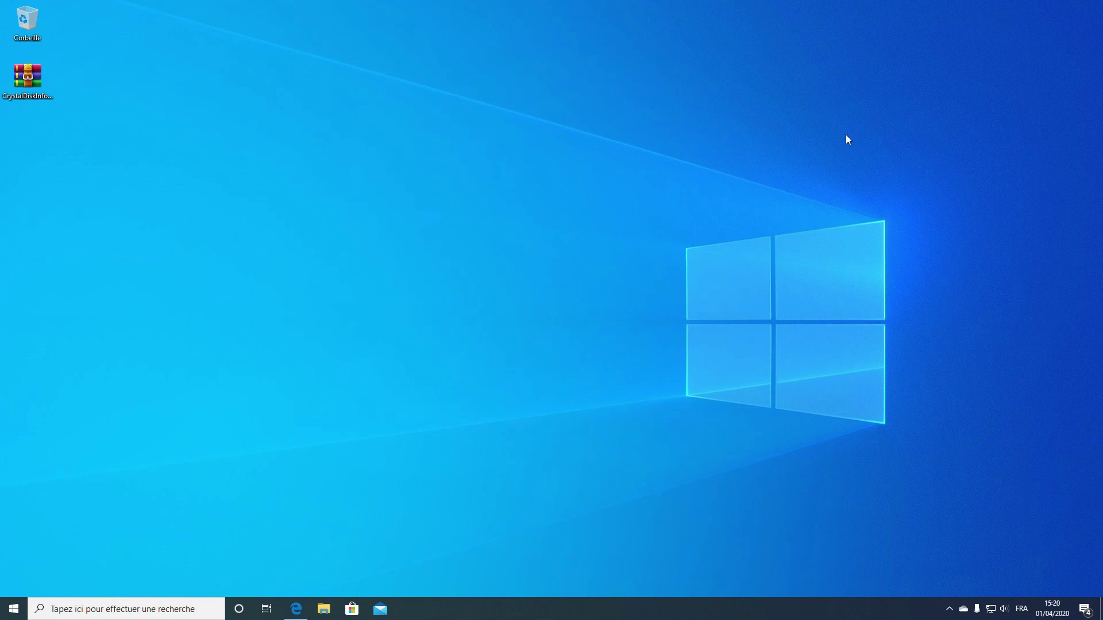
Step: Extract the CrystalDiskInfo archive on the desktop into its own CrystalDiskInfo8_4_2 folder and open that folder
right_click(40, 79)
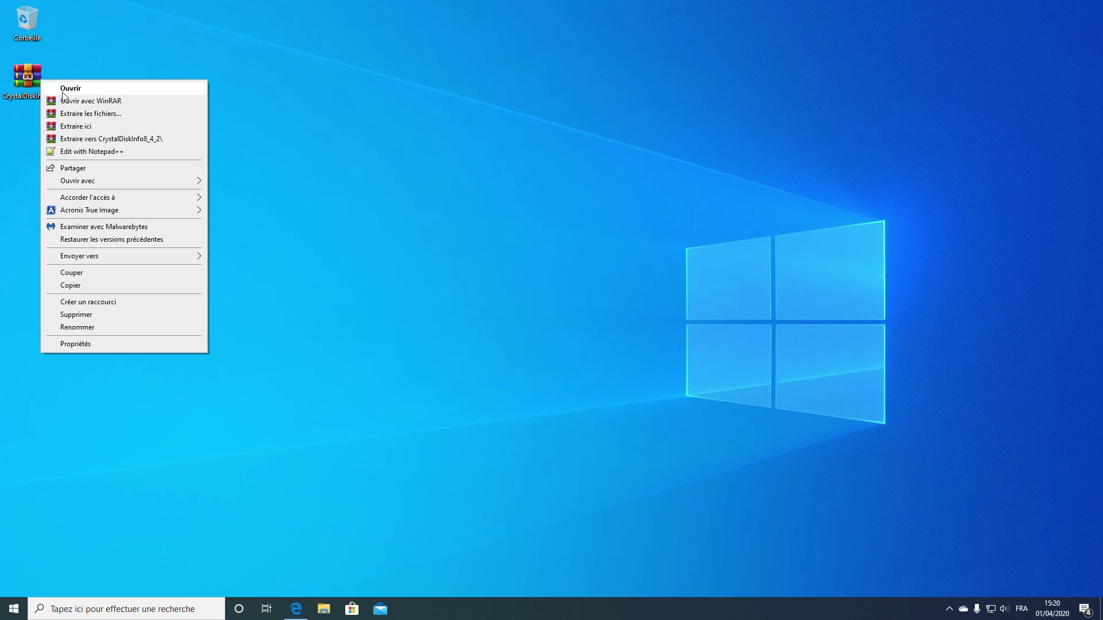
click(91, 139)
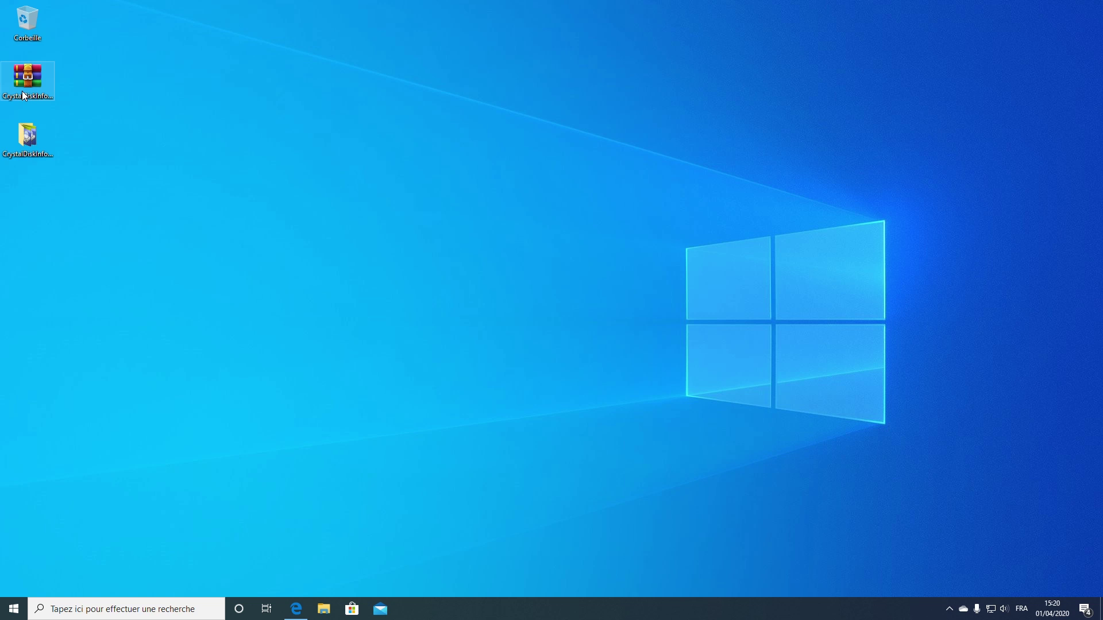
double_click(27, 141)
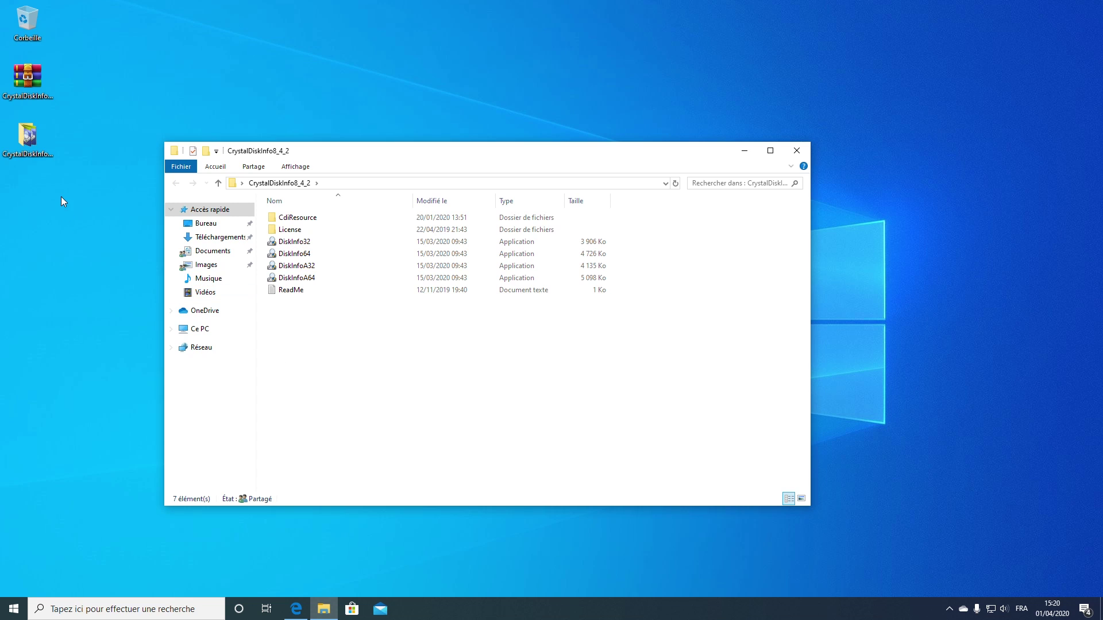
Step: Run DiskInfo64 with permission to make changes, examine the drive's health and temperature, and close it and the folder
double_click(307, 255)
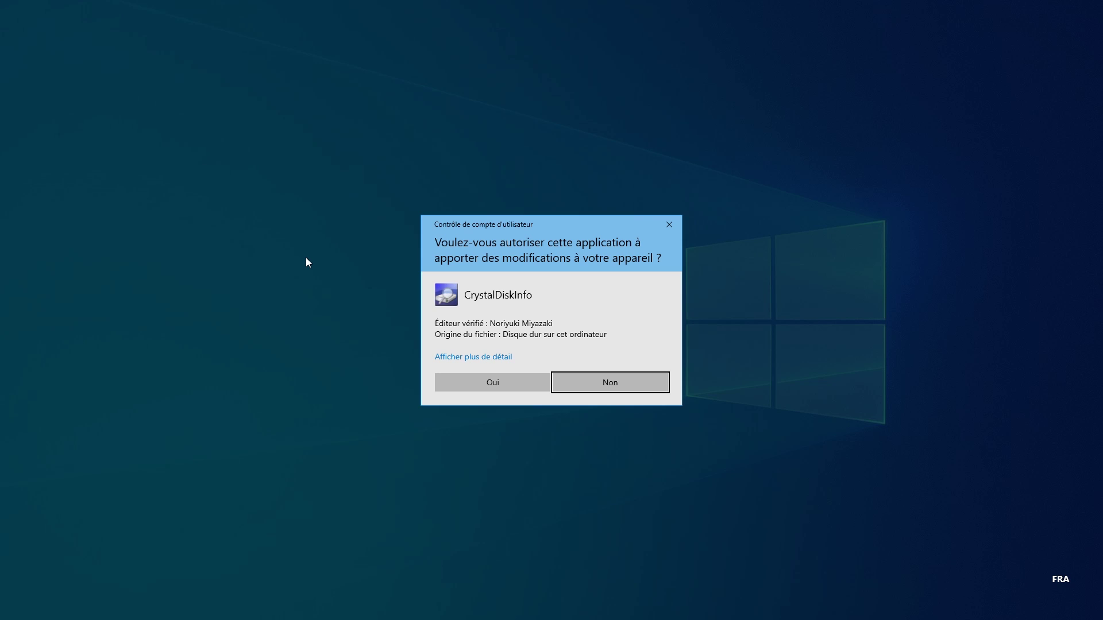
click(475, 381)
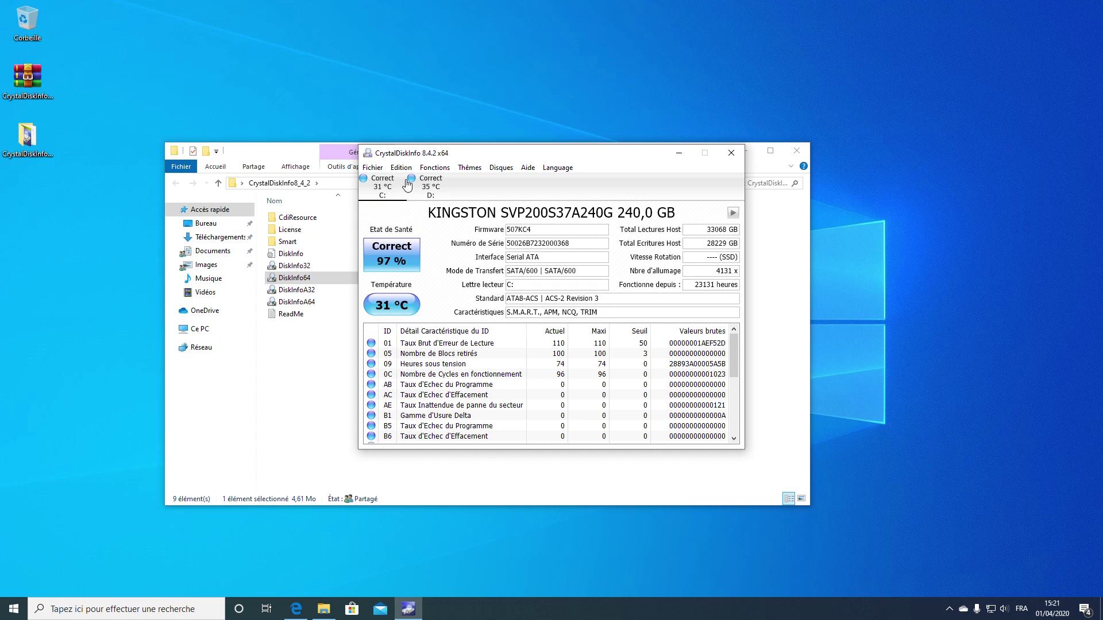
click(732, 153)
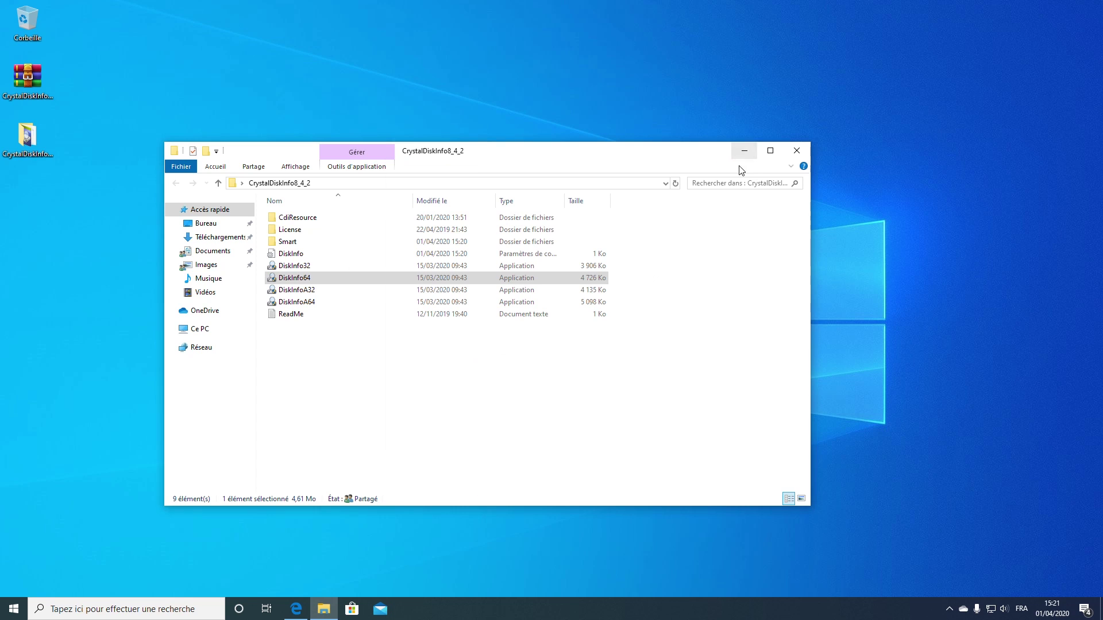
click(798, 151)
click(611, 248)
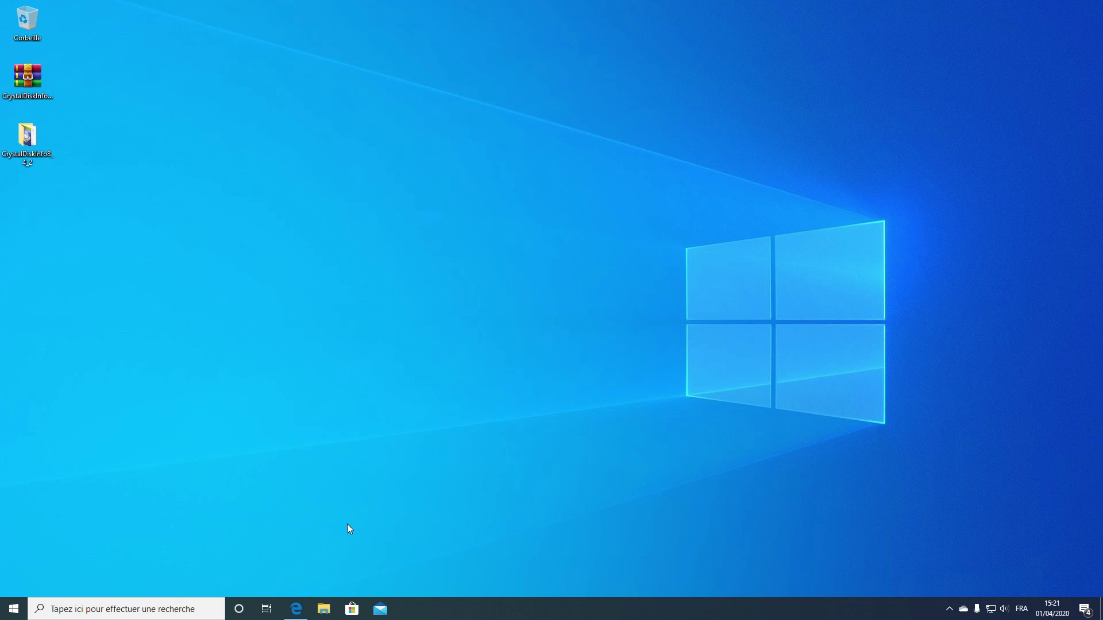
mouse_move(296, 606)
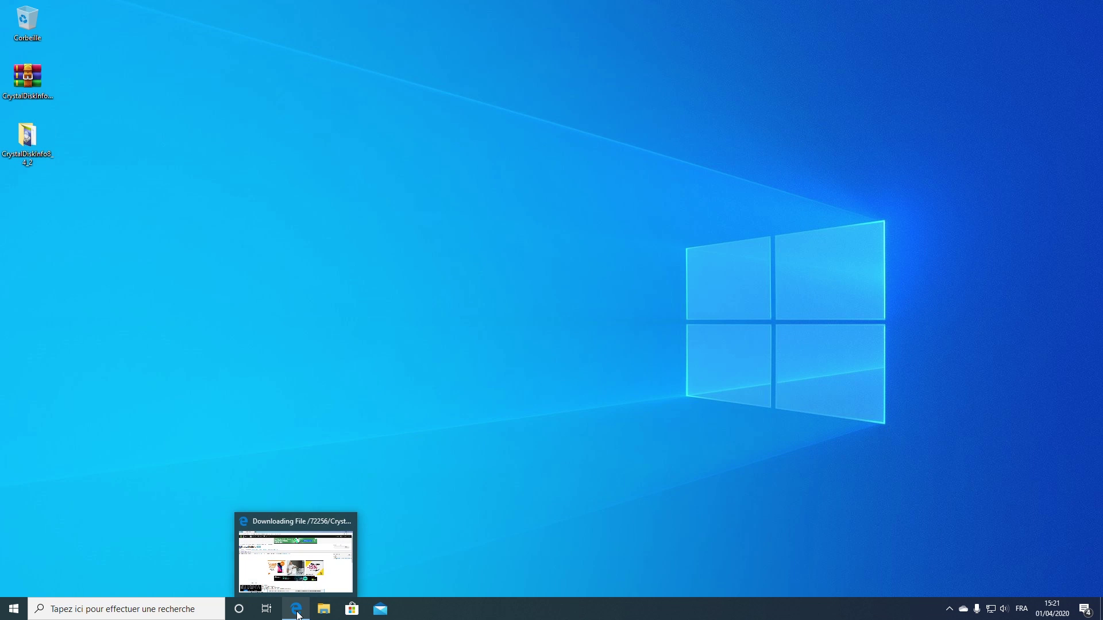
click(339, 588)
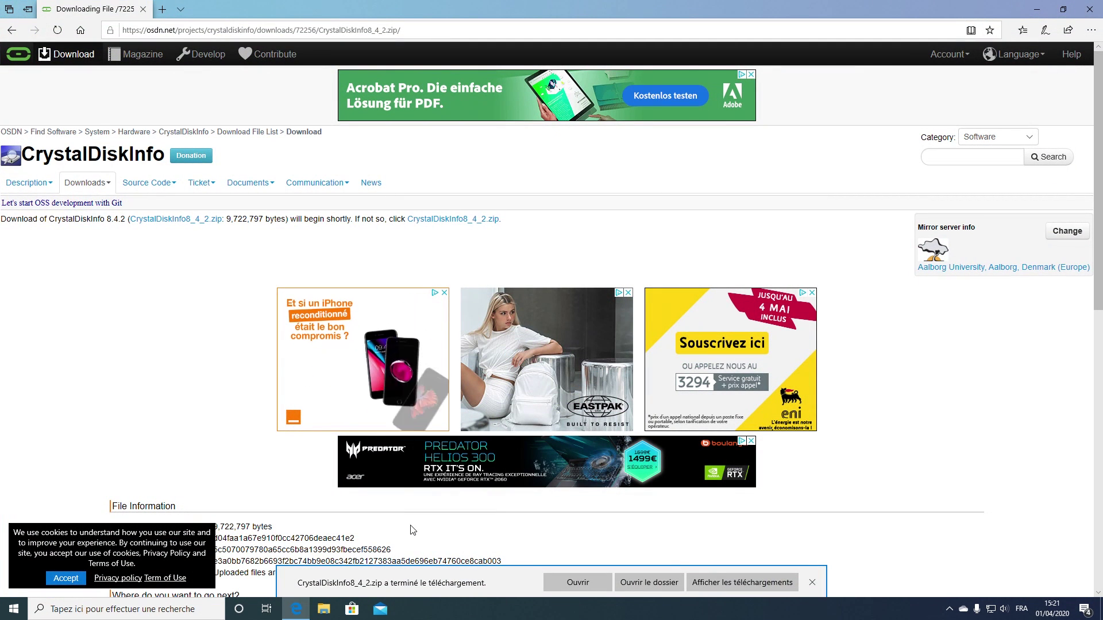
click(429, 30)
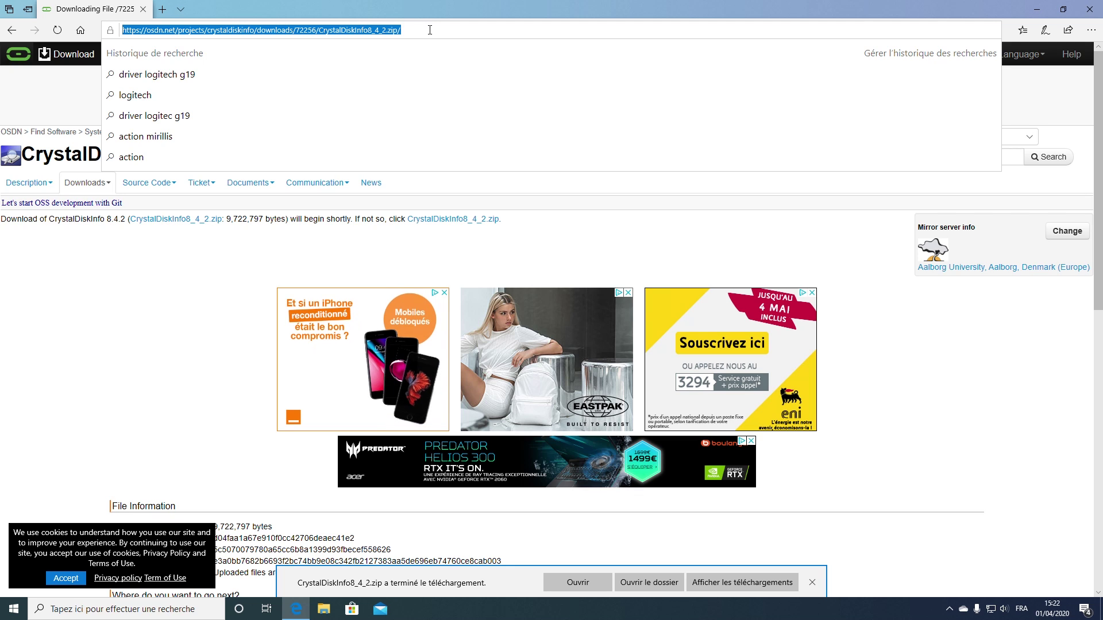
key(Home)
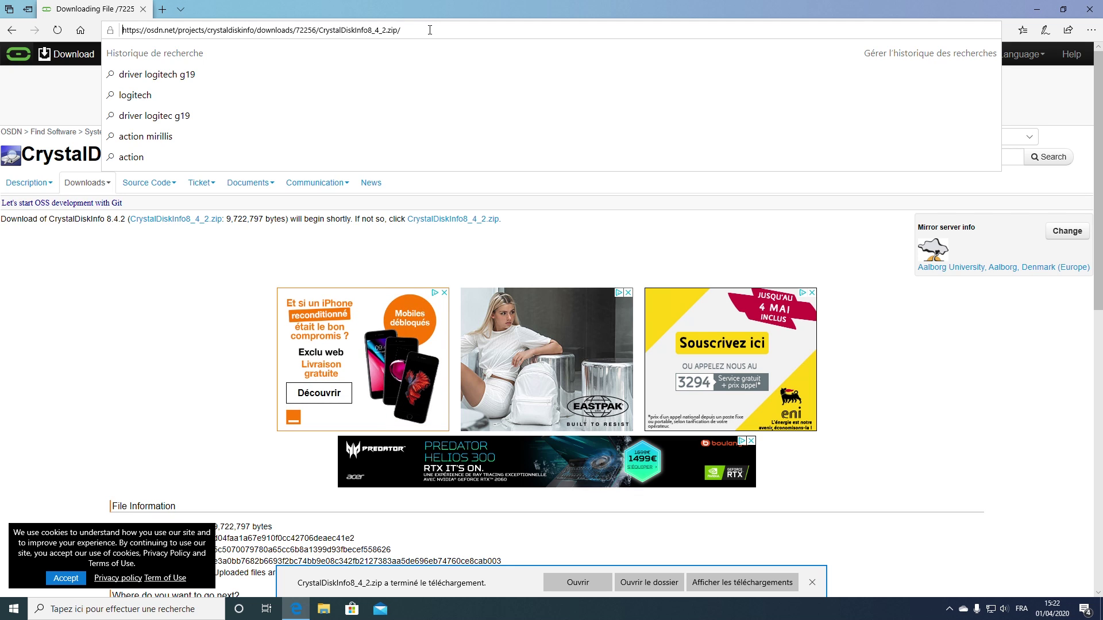
drag(429, 30, 100, 43)
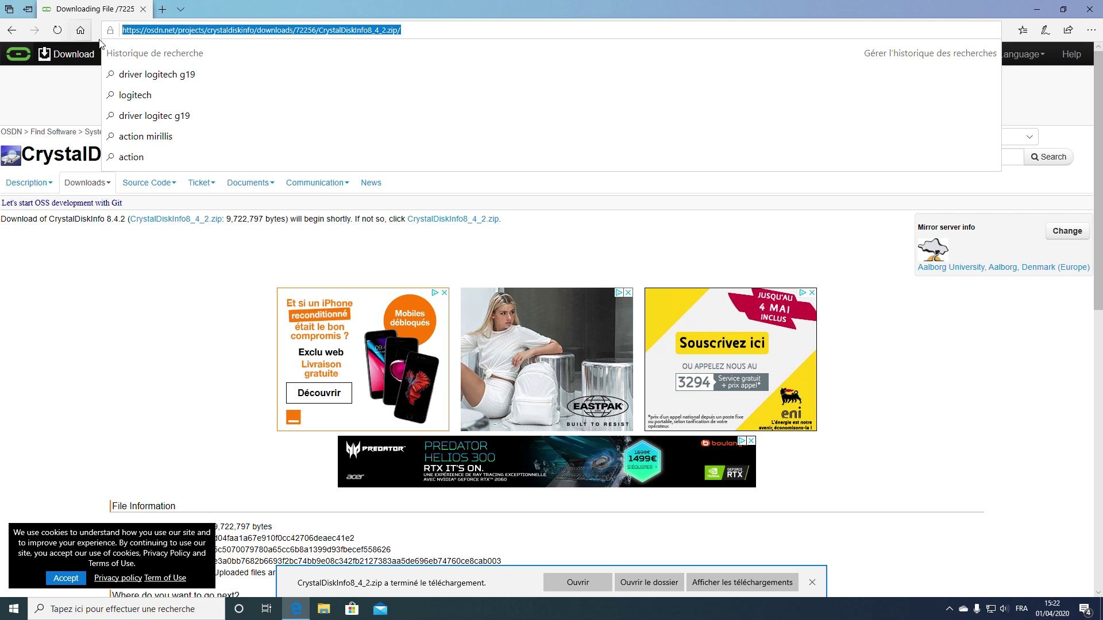
key(BackSpace)
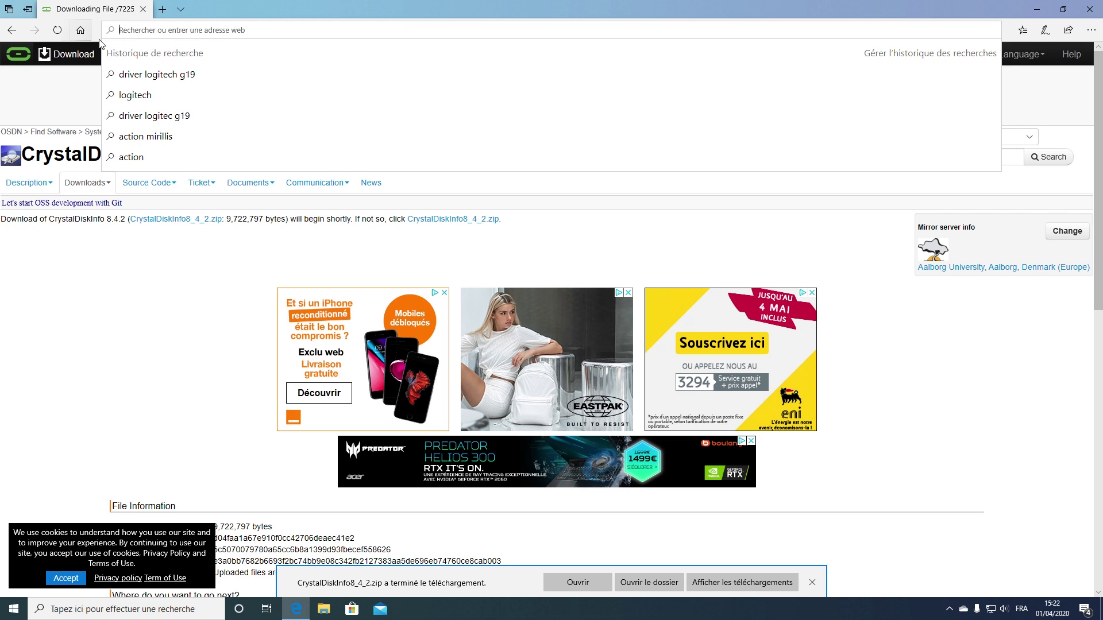
text(www.google.fr/)
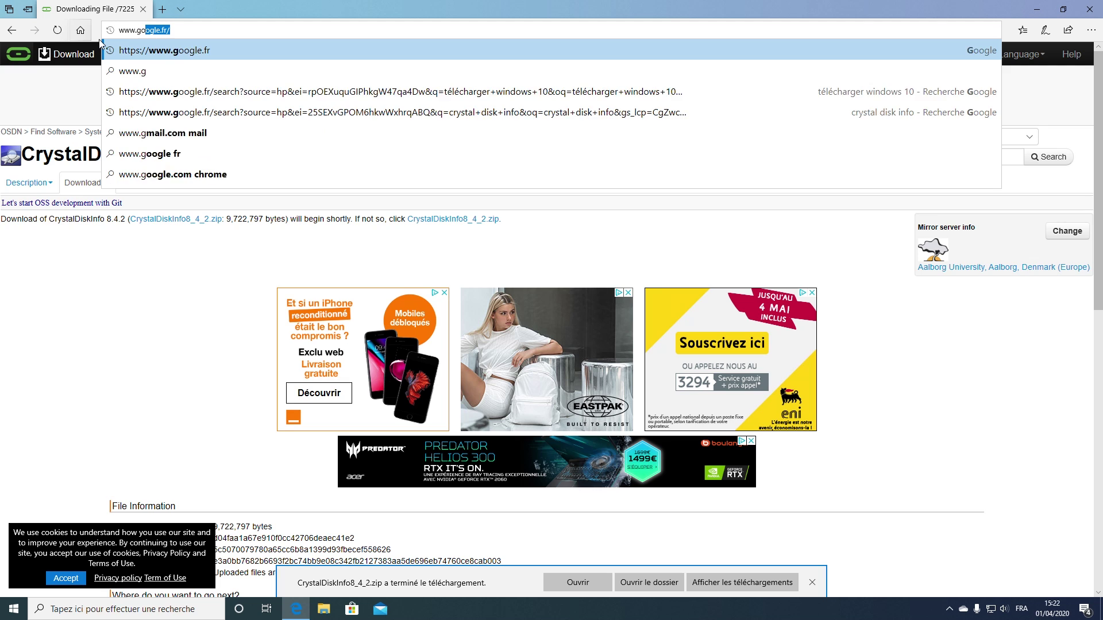
key(Return)
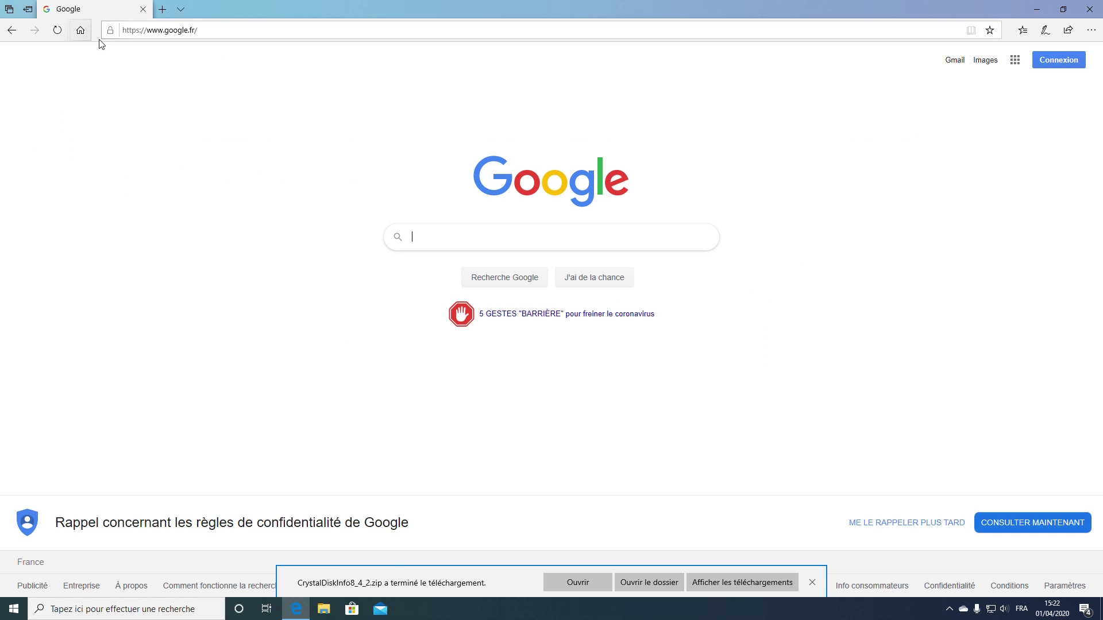
Step: Search Google for "tlecharger windows 10" and open Microsoft's Windows 10 software-download page from the results
text(tlecharger windows 10)
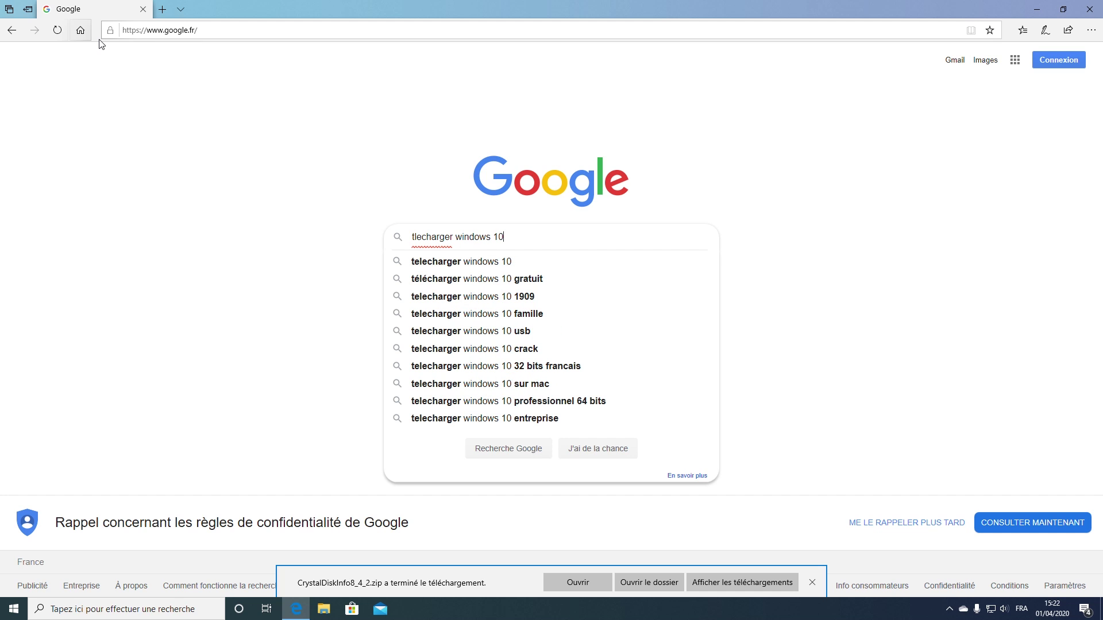
key(Return)
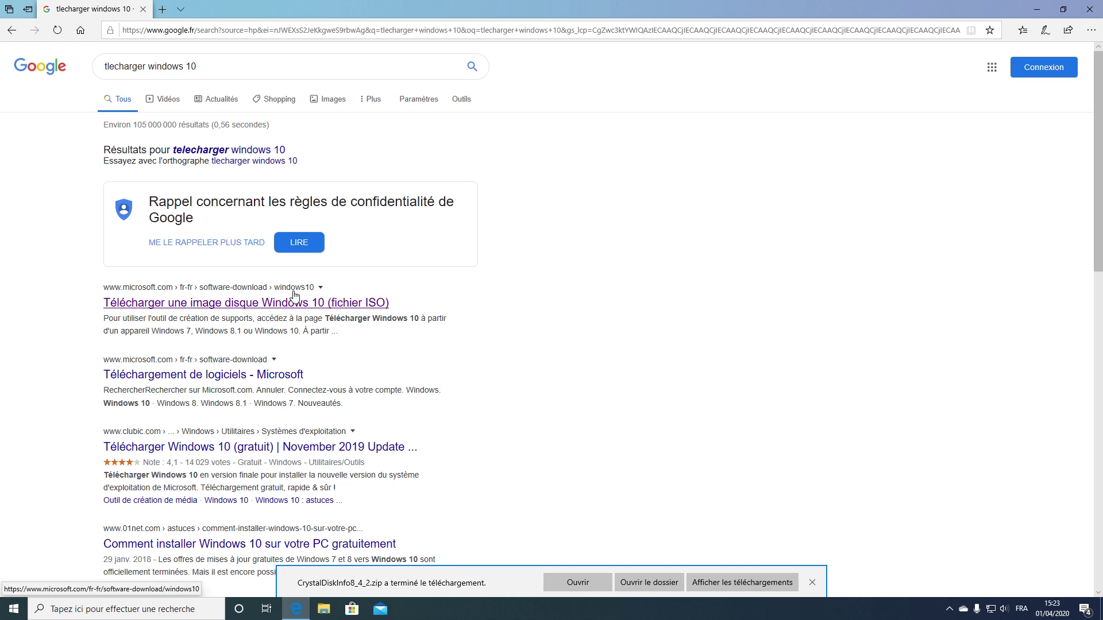
click(165, 303)
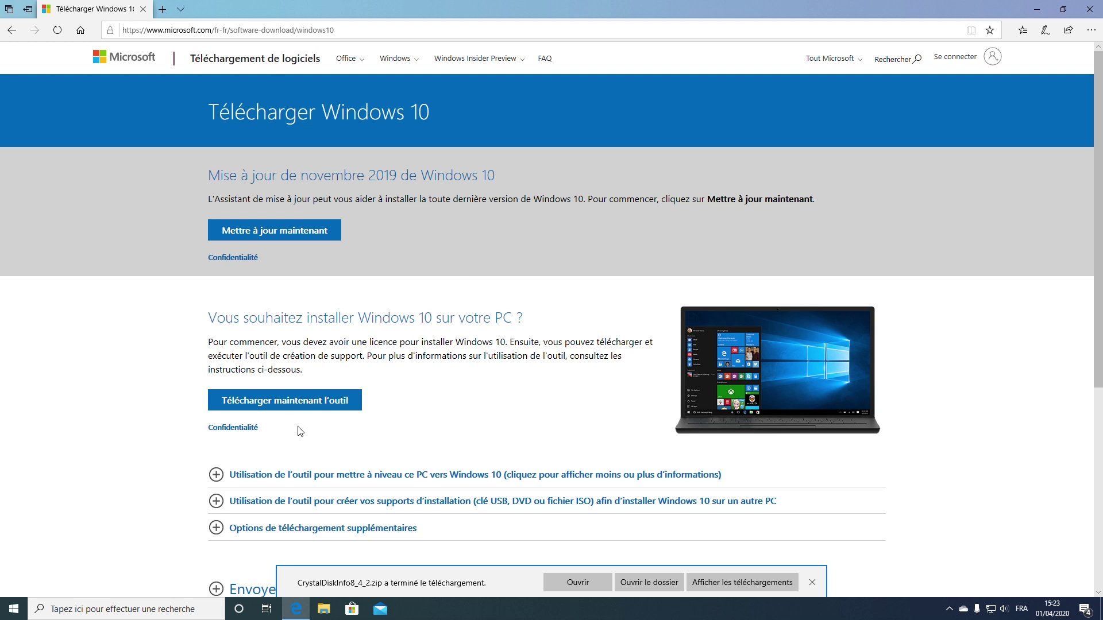
Step: Download the Windows 10 media creation tool and save it to the Desktop (Bureau) as MediaCreationTool1909
click(269, 403)
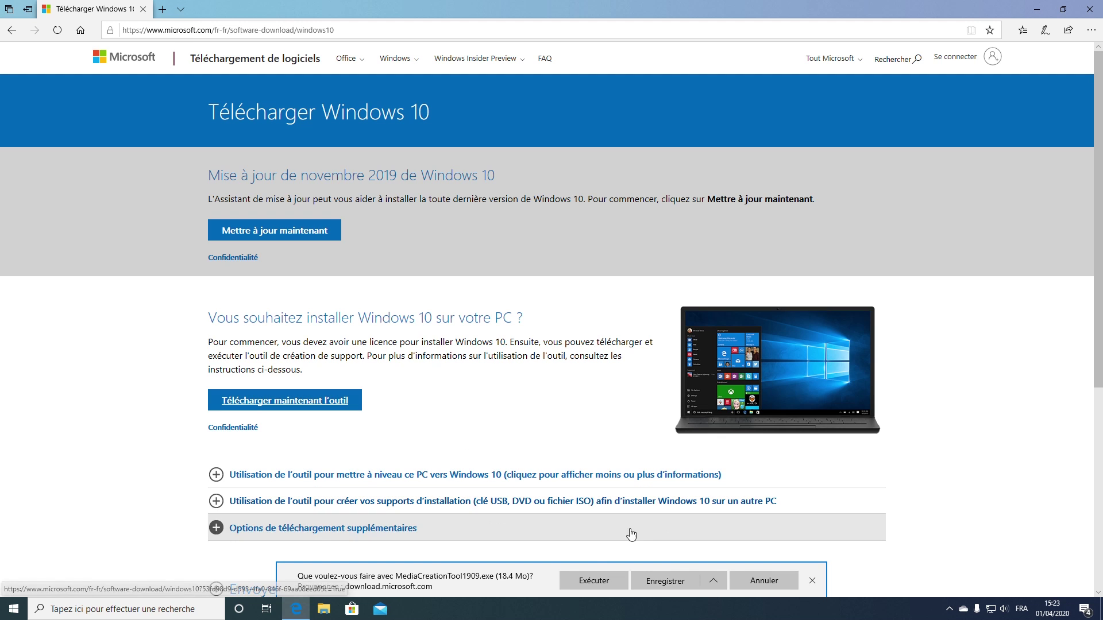
click(718, 580)
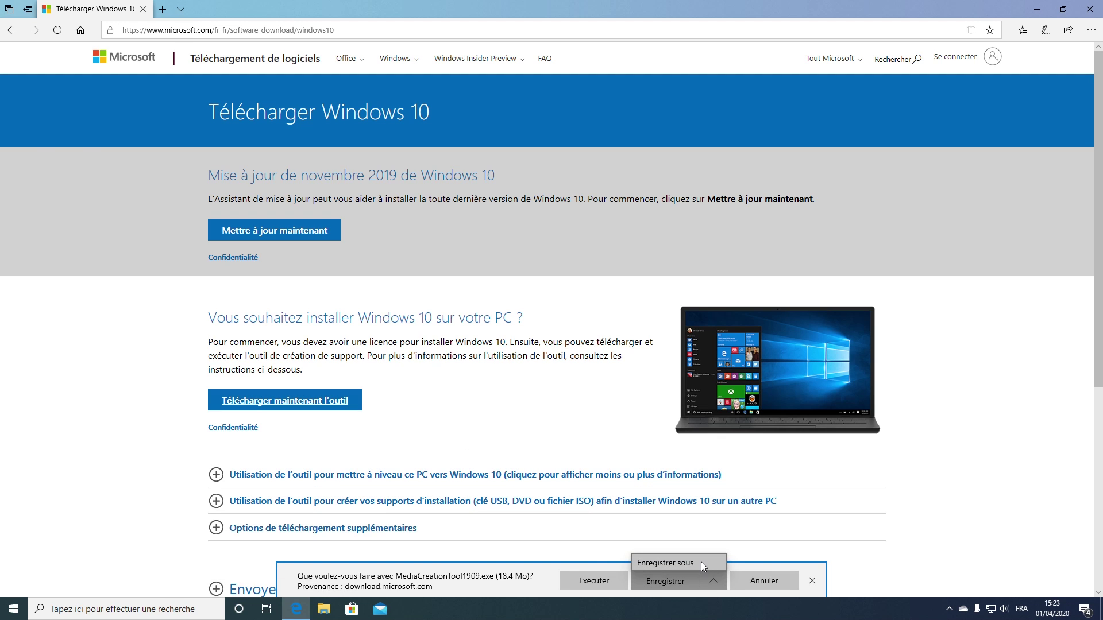
click(701, 562)
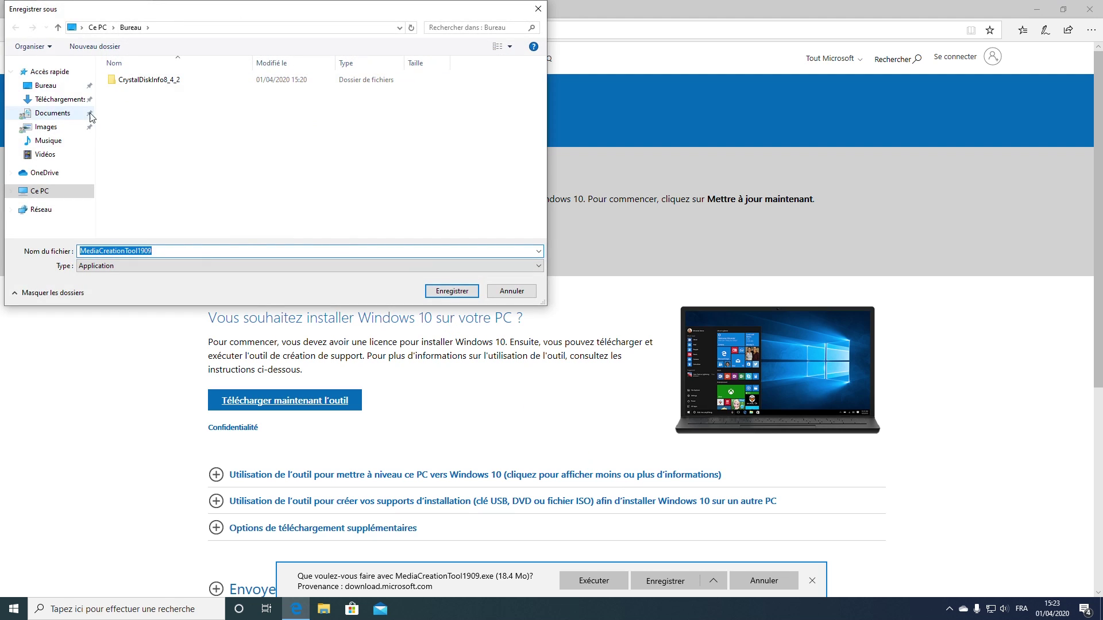
click(352, 249)
click(437, 296)
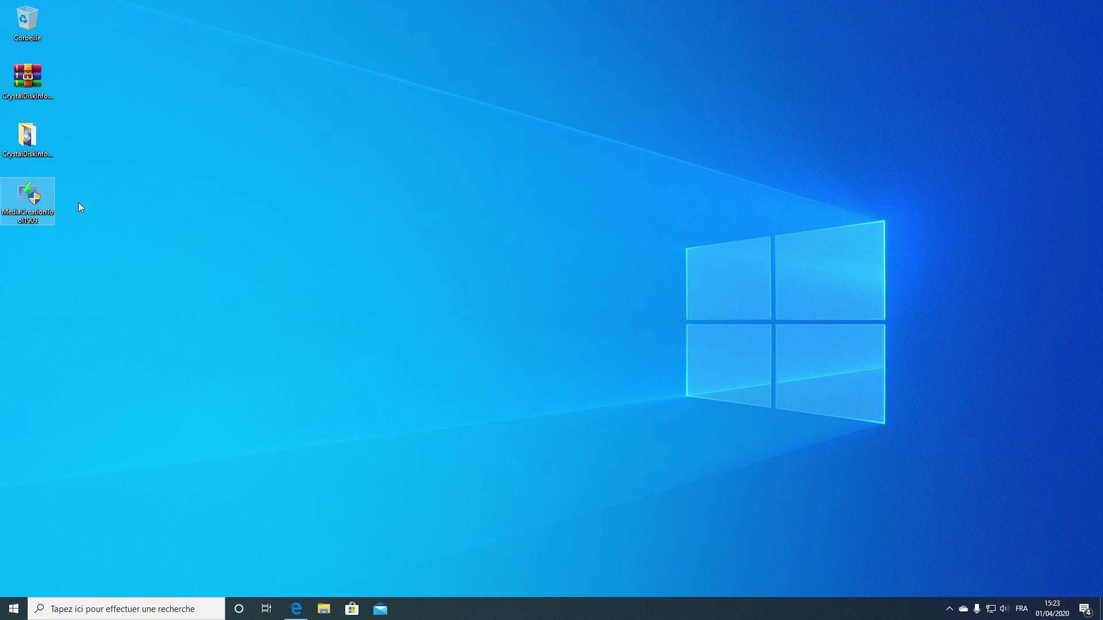
Step: Run MediaCreationTool1909 from the desktop with permission to make changes and accept its licence terms
double_click(30, 196)
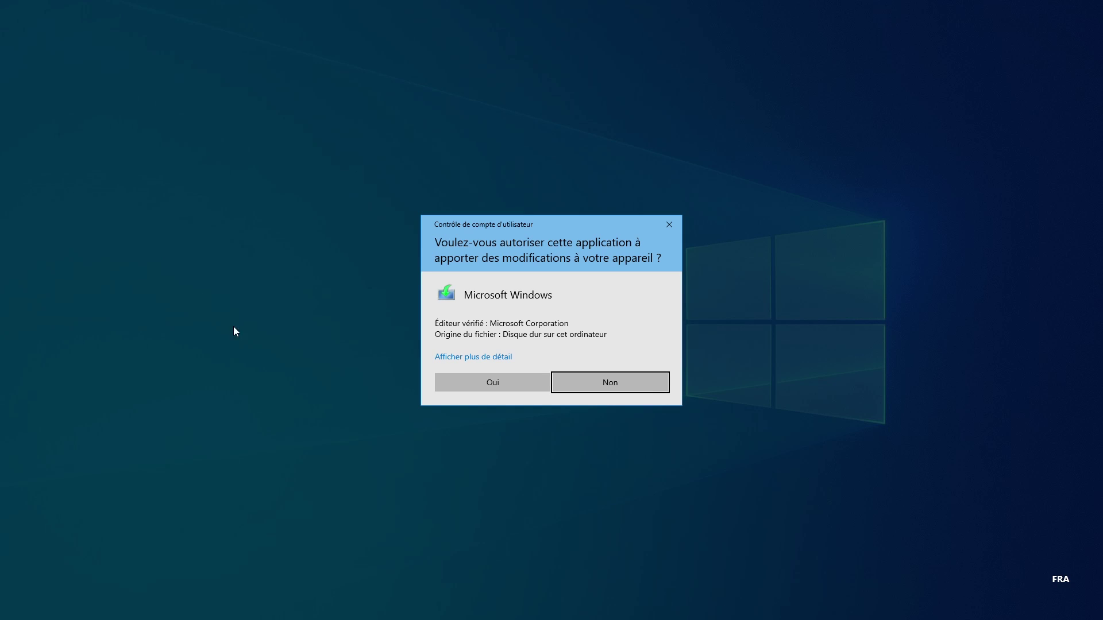
click(466, 385)
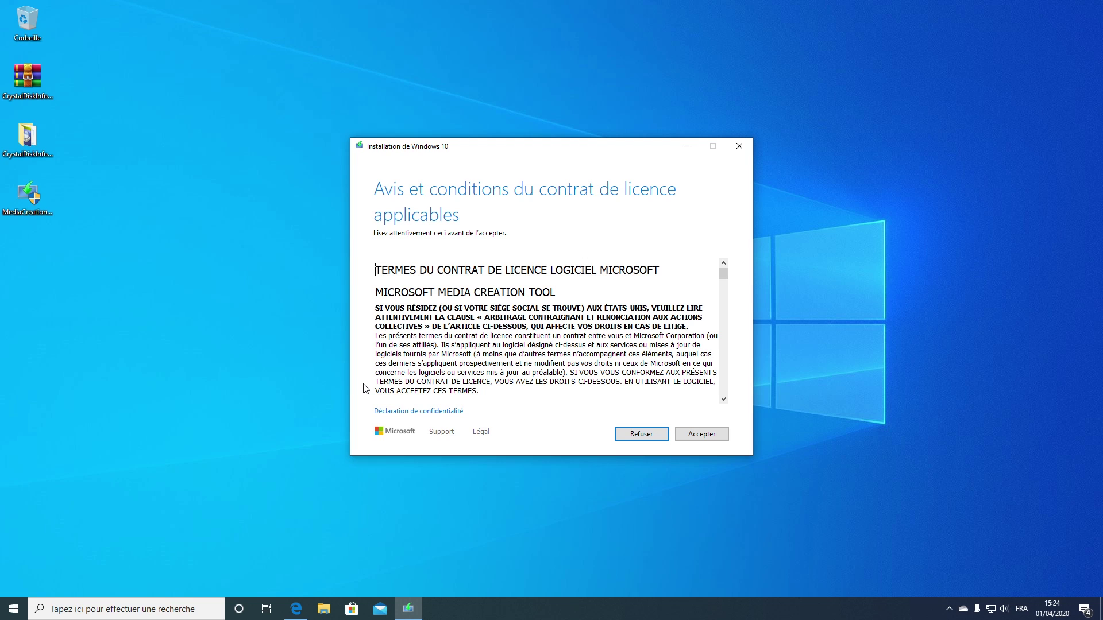
click(703, 436)
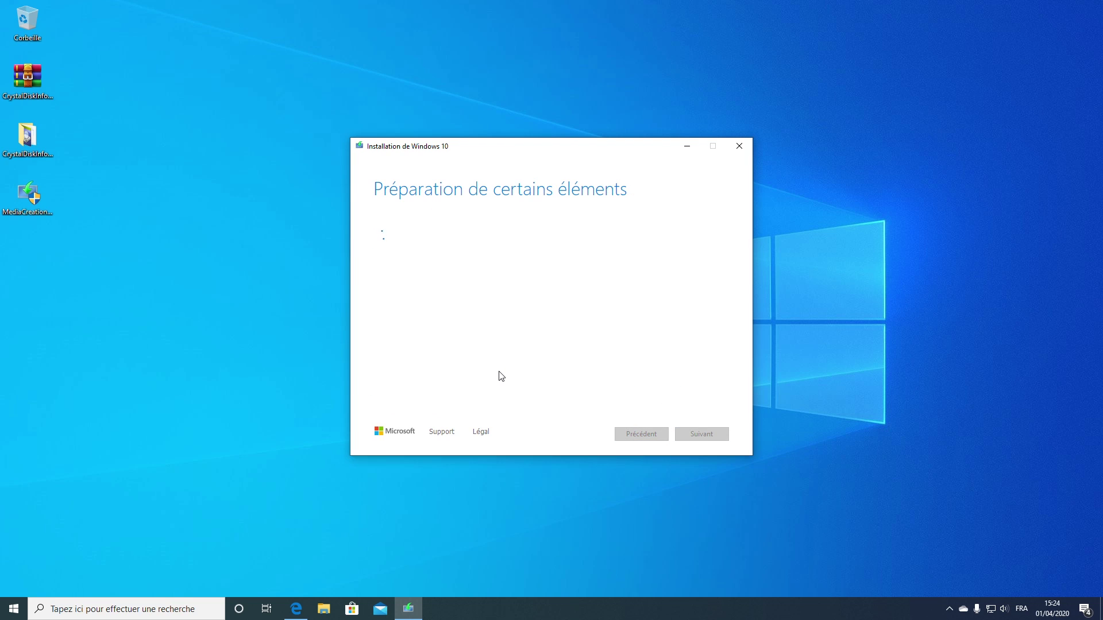